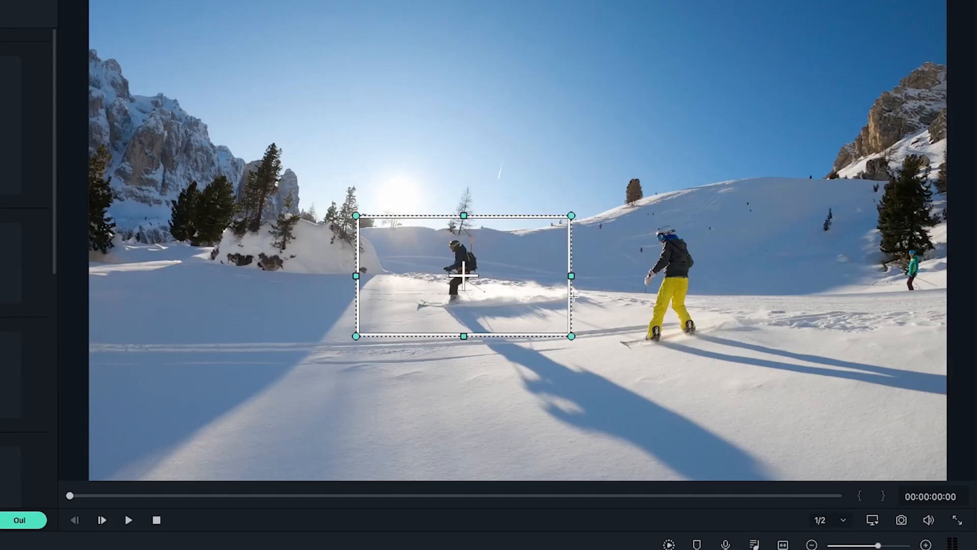
Narrow and shorten the motion tracking box so it fits tightly around the distant skier in dark clothing
left_click_drag(571, 278, 484, 277)
left_click_drag(394, 281, 392, 280)
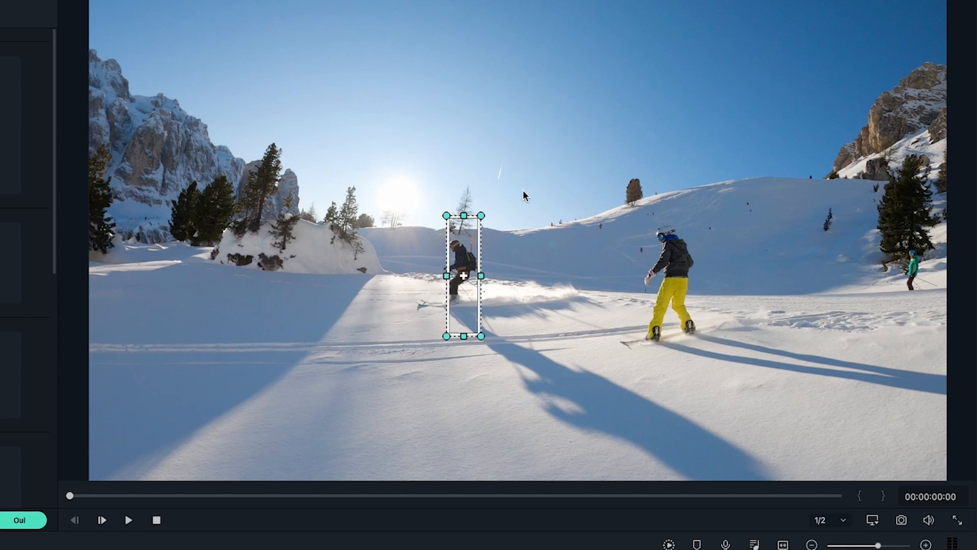
left_click_drag(463, 213, 463, 237)
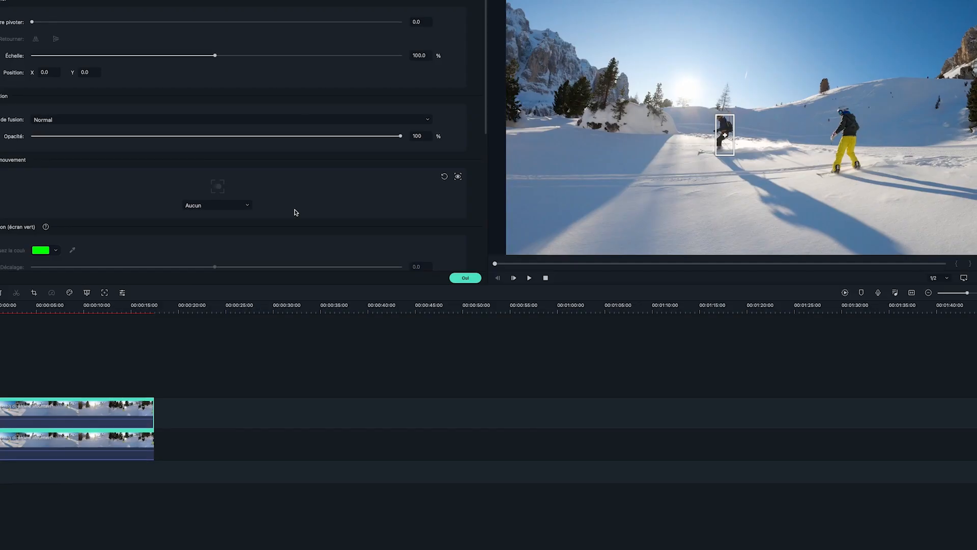
Widen the tracking box slightly around the distant skier's whole body and start the motion tracking again
left_click(1, 160)
left_click(561, 332)
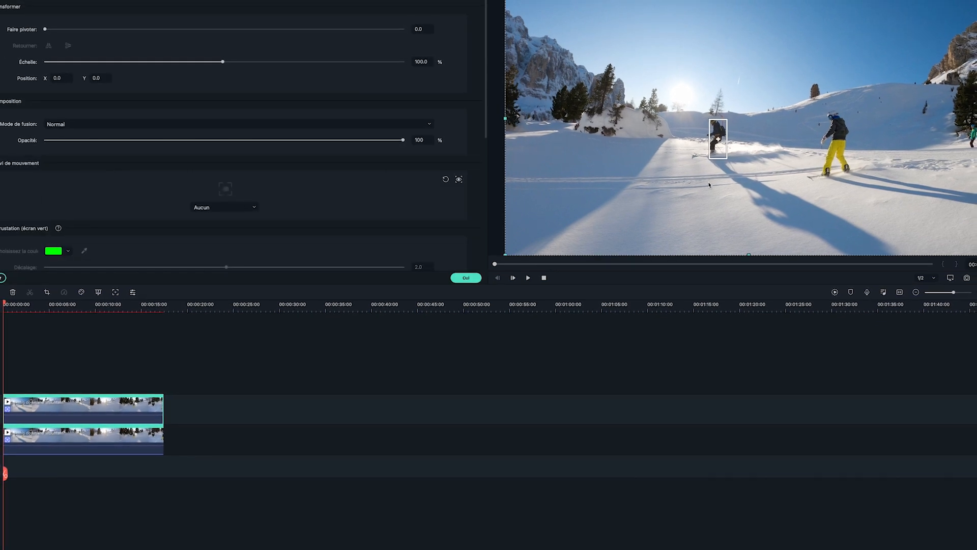
mouse_move(718, 141)
left_mouse_down()
mouse_move(718, 122)
mouse_move(733, 162)
mouse_move(727, 148)
left_mouse_up()
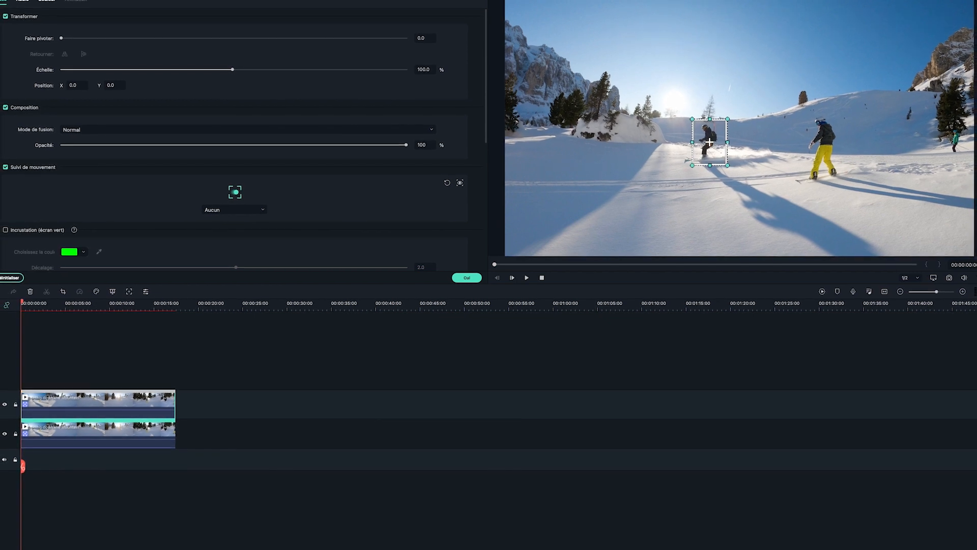
left_click_drag(712, 167, 711, 159)
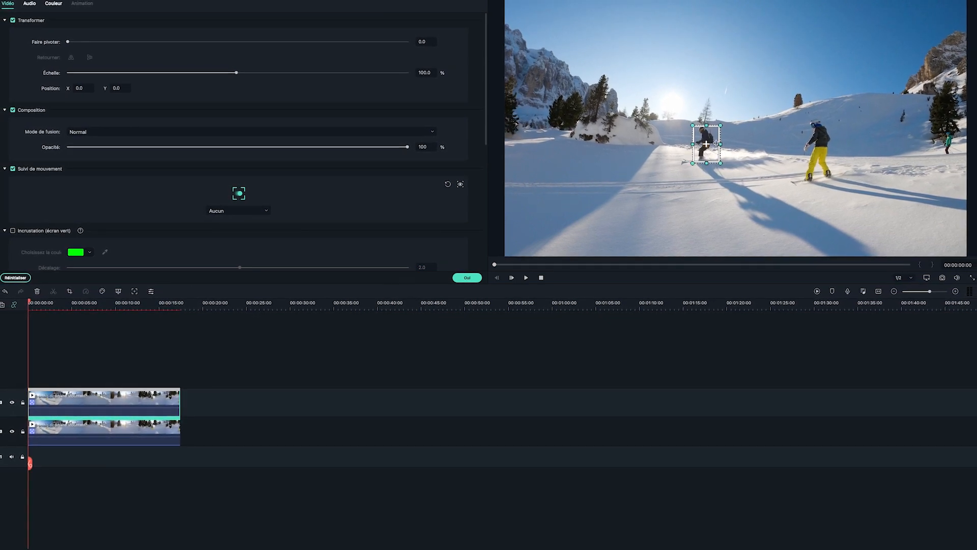
left_click(236, 192)
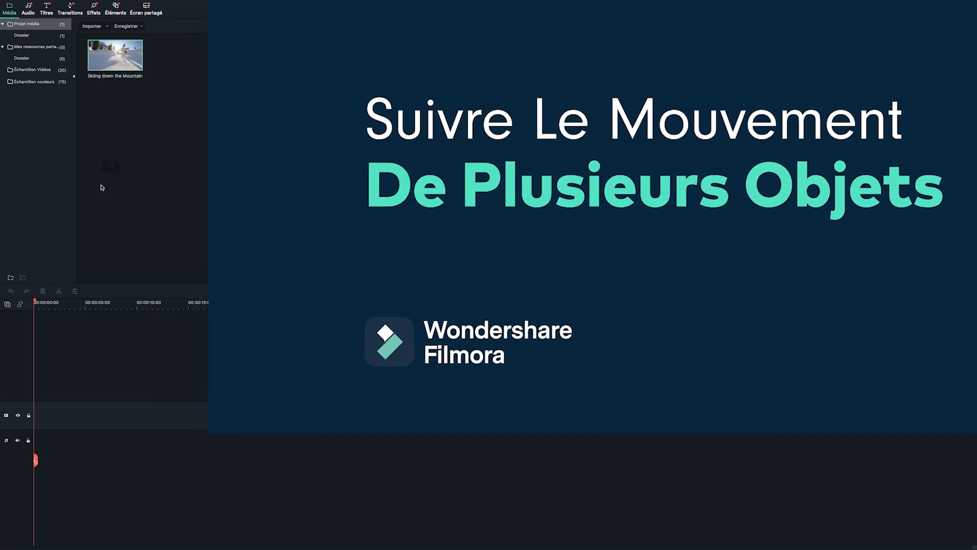
Add the clip "Skiing down the Mountain" at the start of the timeline, matching the project to the media at 1920x1080, 24 fps
left_click_drag(102, 188, 34, 420)
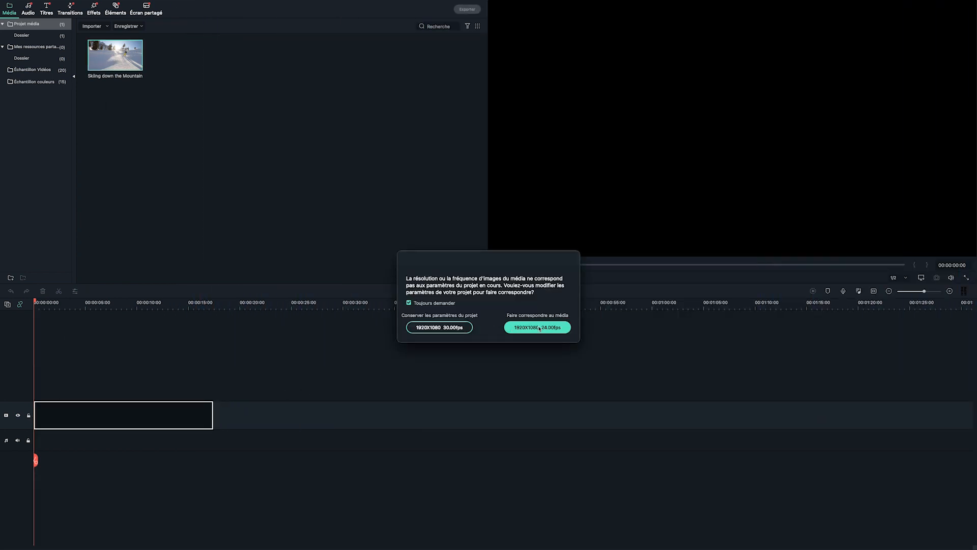
left_click(539, 327)
Duplicate the skiing clip onto a second video track above the original, aligned with the start of the timeline
left_click(138, 411)
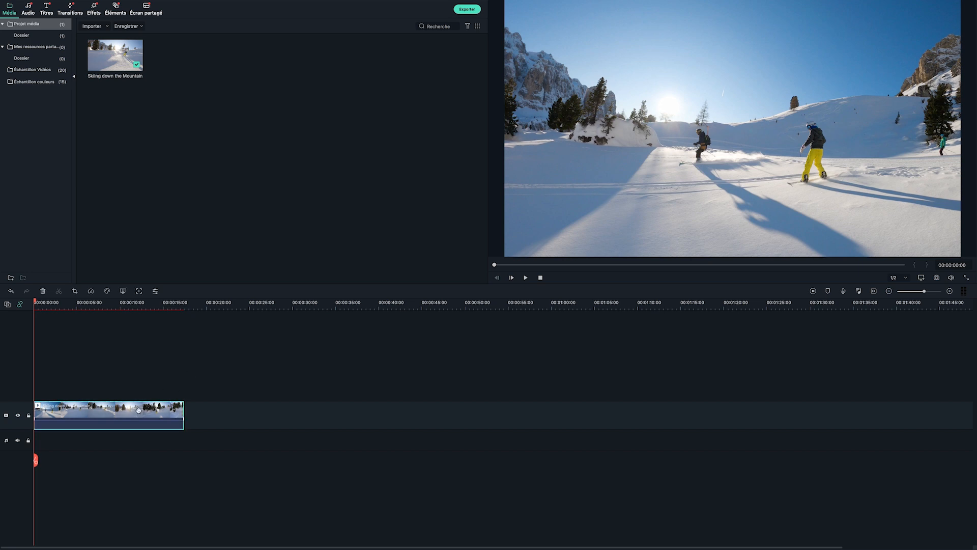
left_click(267, 307)
key("ctrl+v")
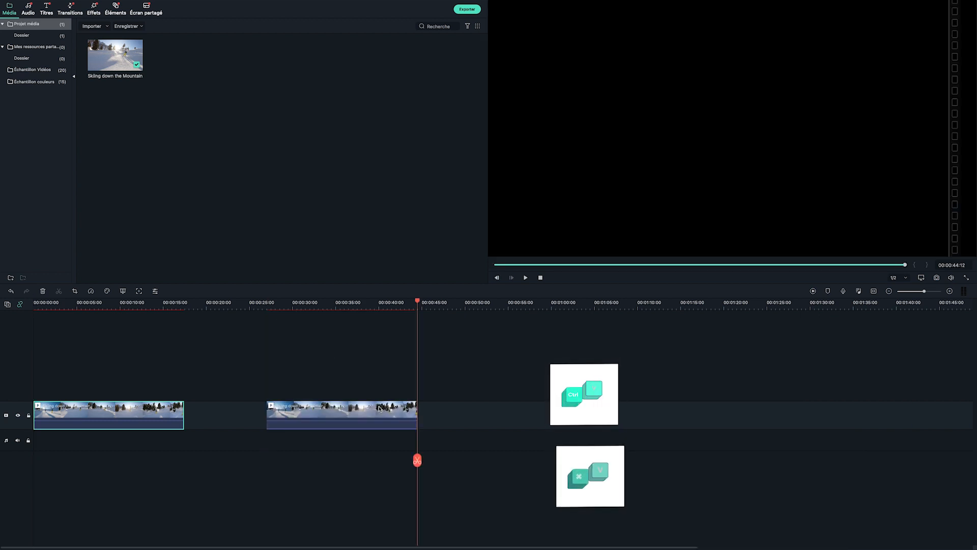
left_click_drag(334, 405, 125, 379)
left_click(56, 304)
left_click_drag(56, 304, 29, 304)
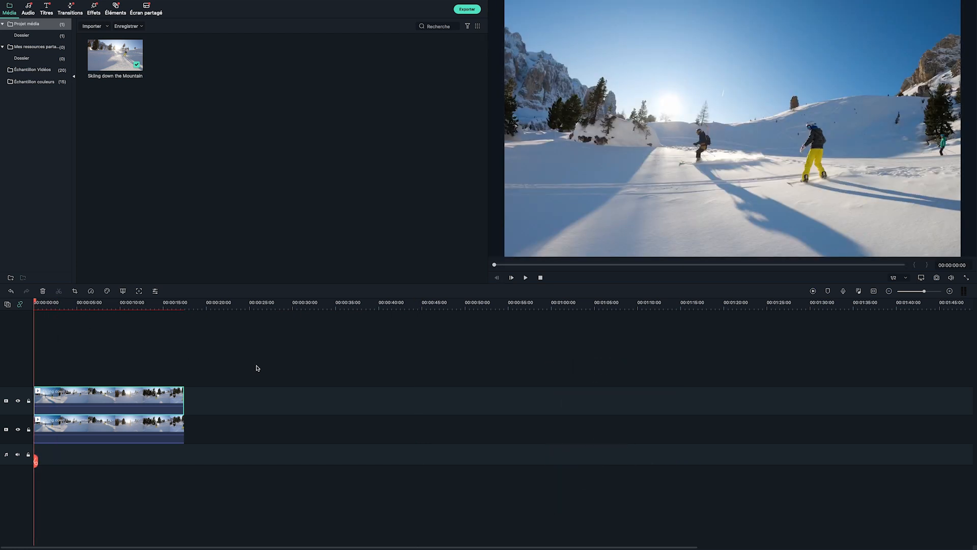
left_click(257, 368)
Hide the upper video track and enable motion tracking on the lower clip
left_click(117, 428)
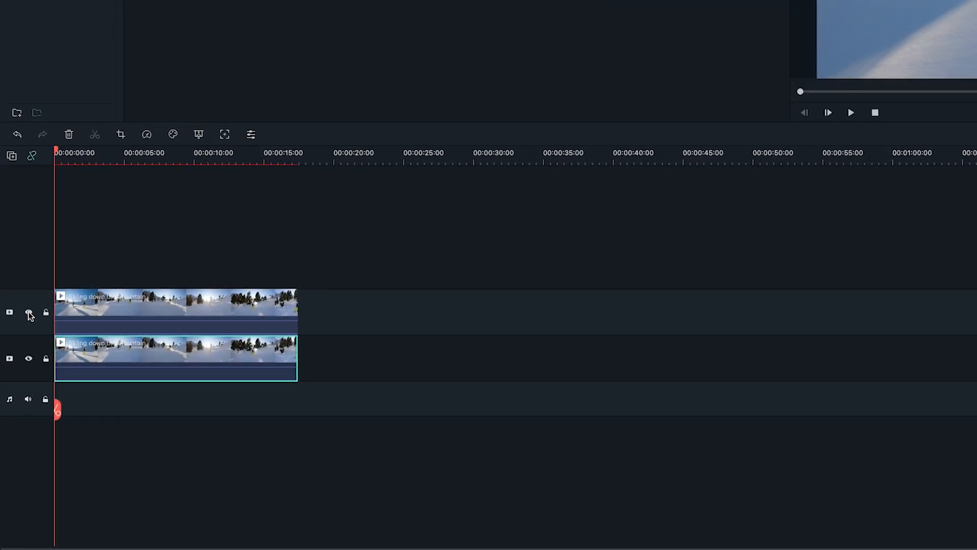
left_click(29, 311)
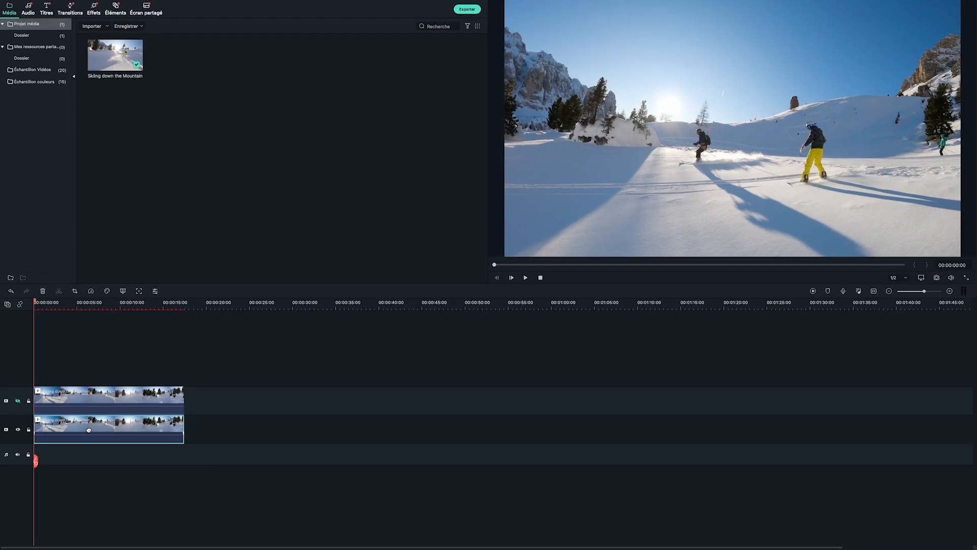
double_click(89, 430)
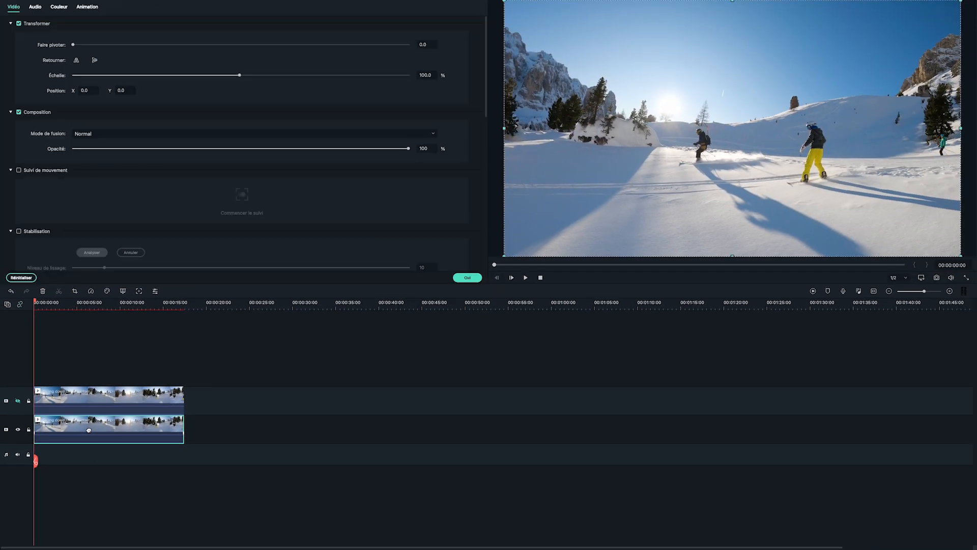
left_click(19, 171)
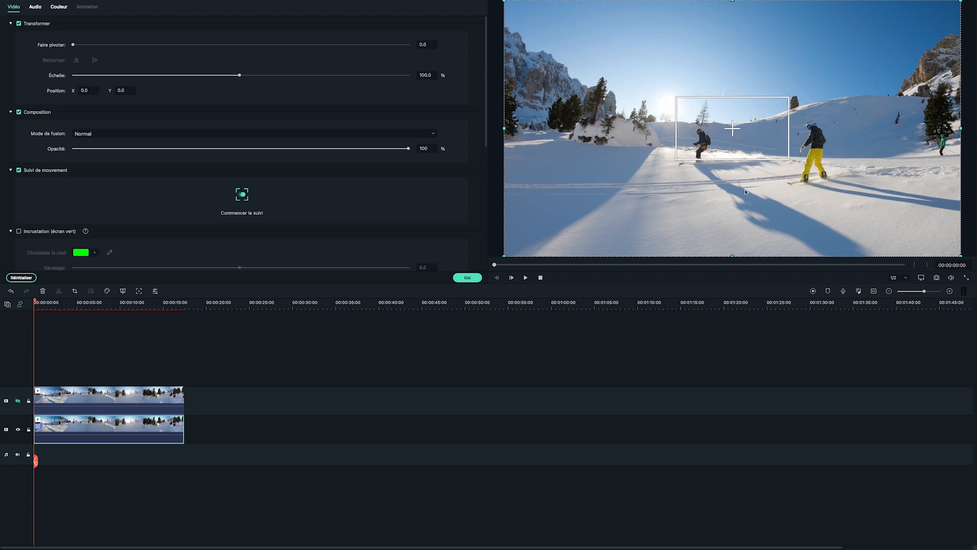
Fit the tracking box around the snowboarder in yellow trousers and start the motion tracking
left_click_drag(733, 131, 818, 154)
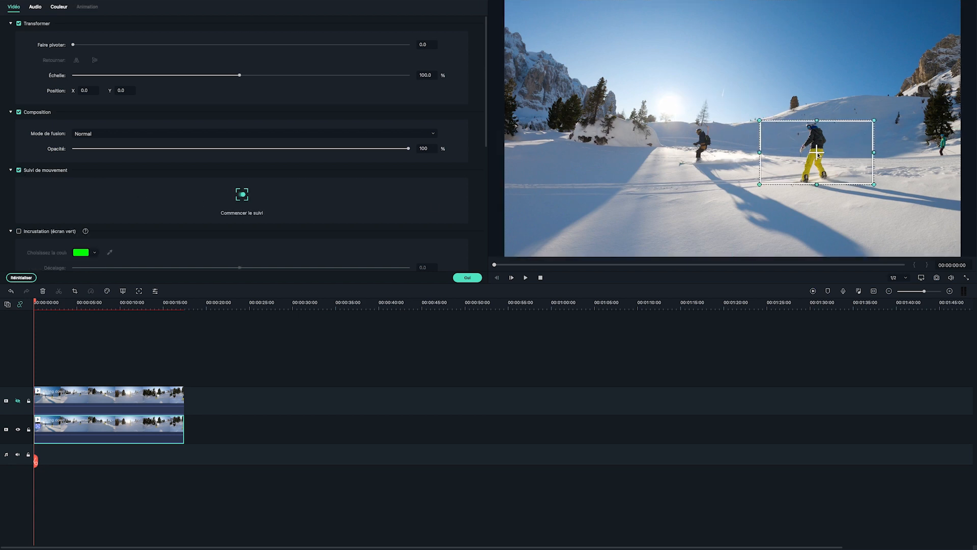
left_click_drag(873, 153, 823, 152)
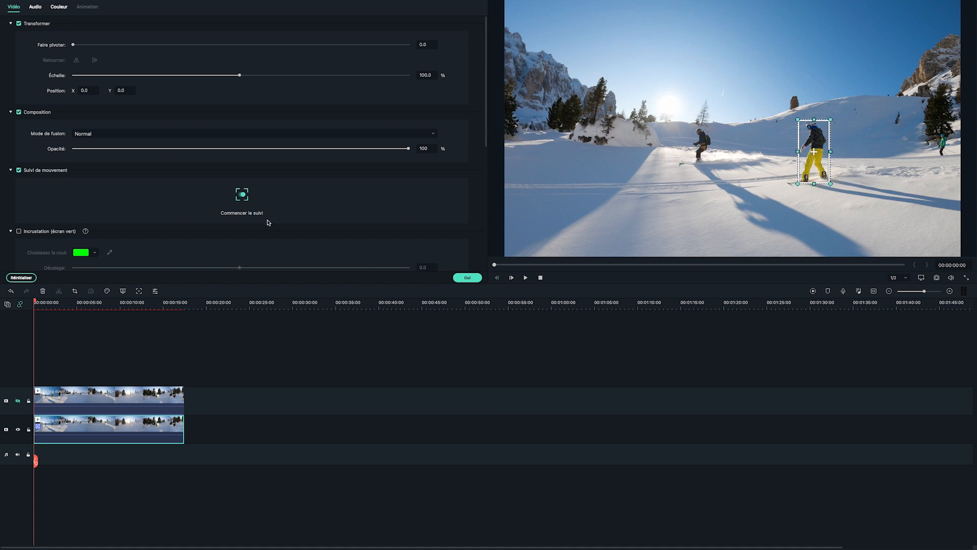
left_click(242, 198)
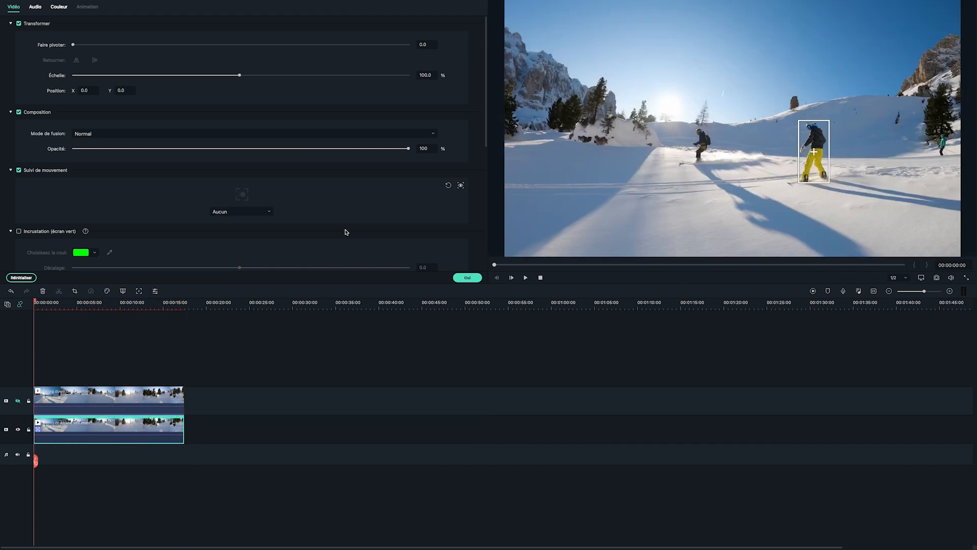
Show the upper video track again and enable motion tracking on its clip
left_click(18, 402)
left_click(76, 402)
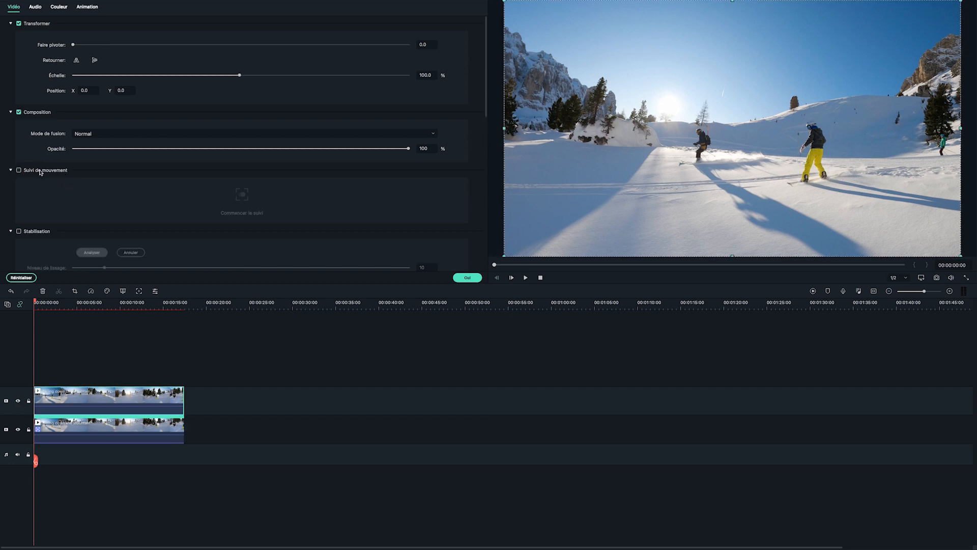
left_click(19, 171)
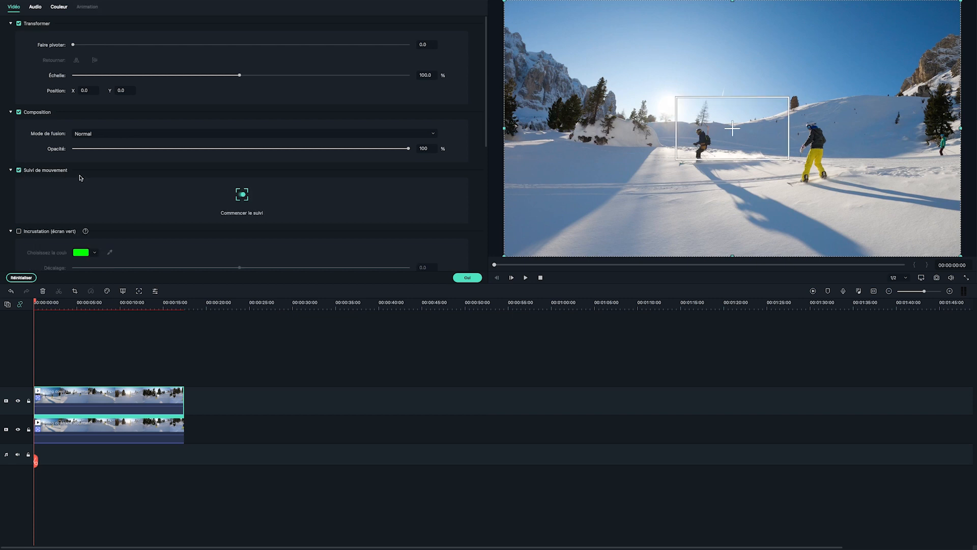
Fit the upper clip's tracking box around the distant skier in dark clothing and start the motion tracking
left_click_drag(735, 134, 706, 152)
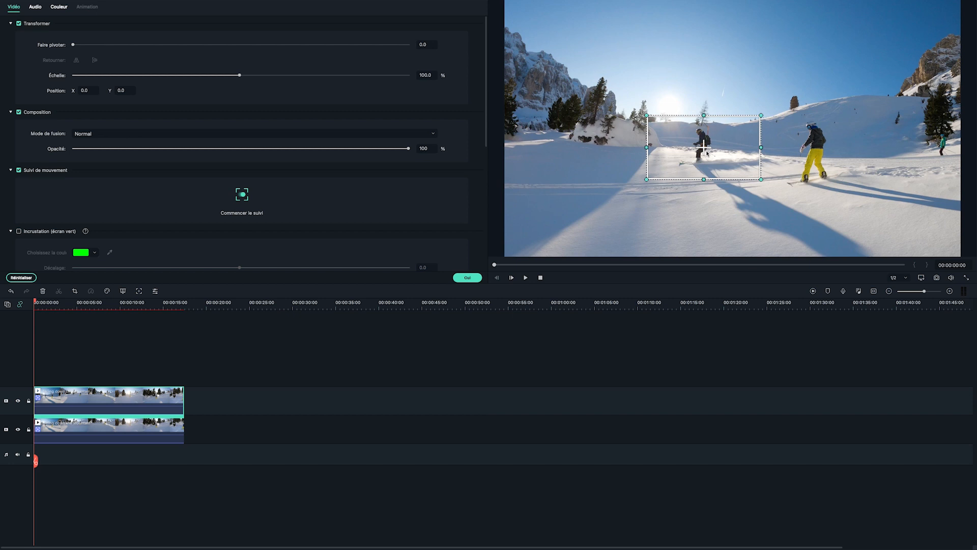
left_click_drag(762, 149, 713, 148)
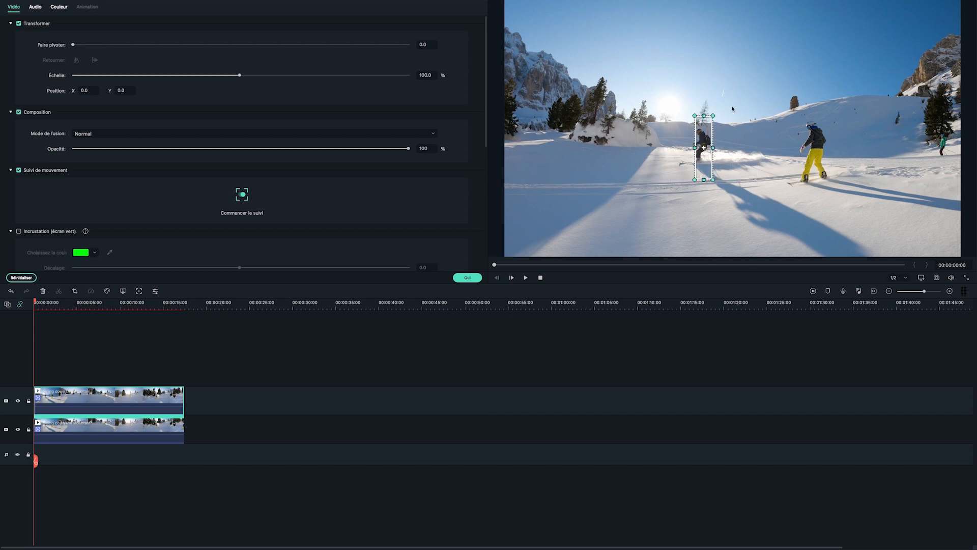
left_click(241, 196)
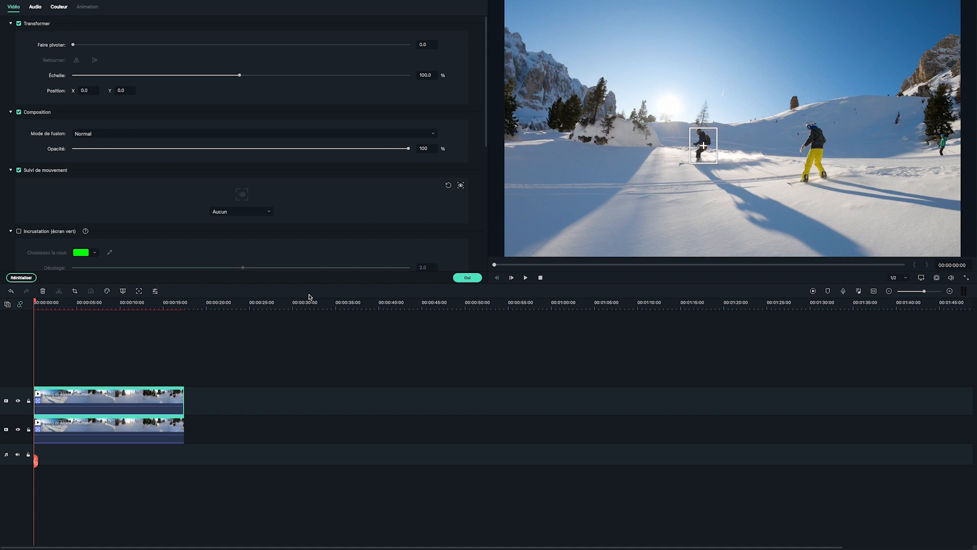
Hide the upper video track and add the Légende de texte 2 title on a new track above both clips, near their start
left_click(17, 401)
left_click(474, 279)
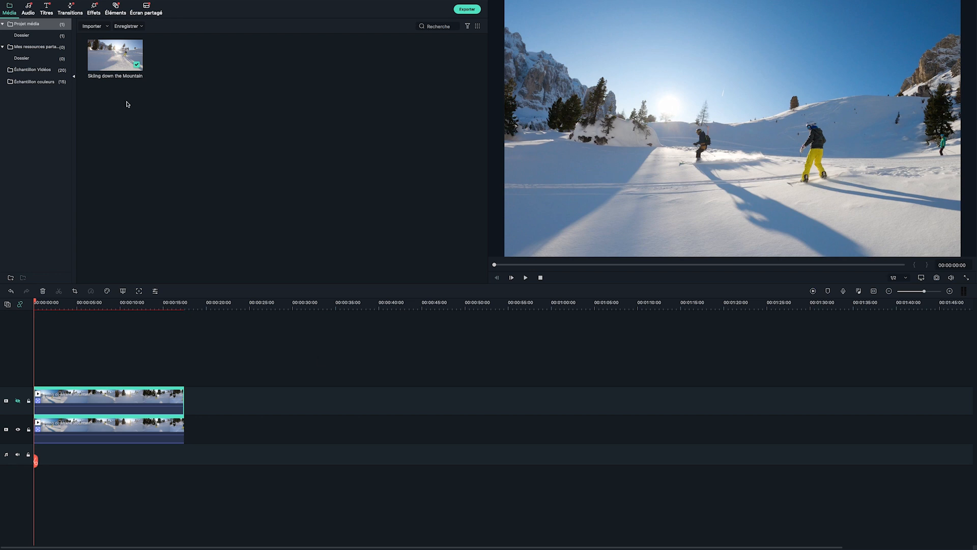
left_click(48, 9)
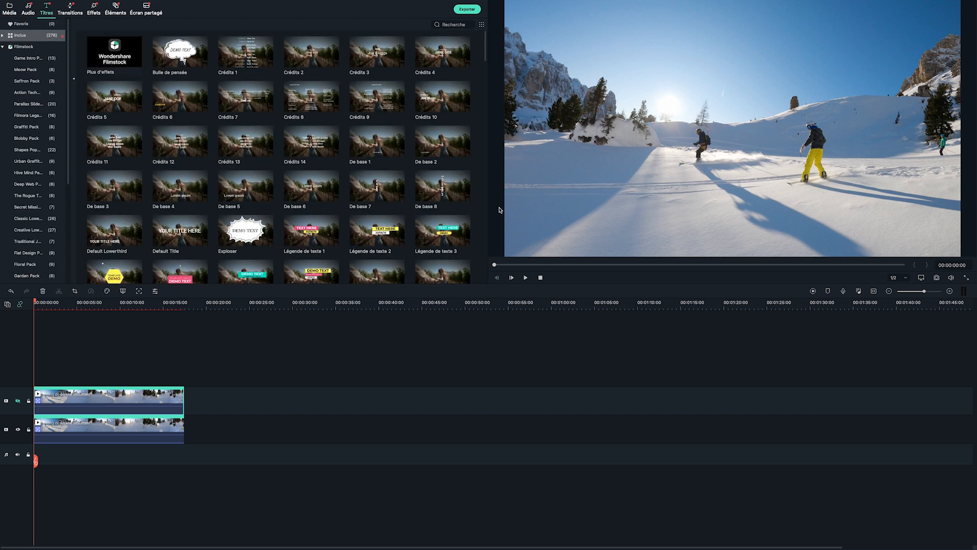
left_click_drag(486, 60, 486, 76)
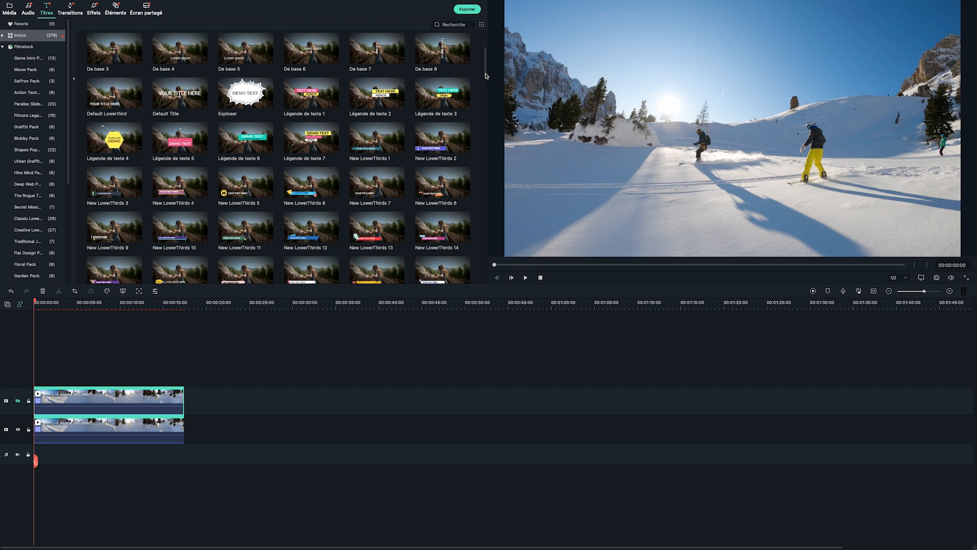
left_click_drag(380, 101, 50, 373)
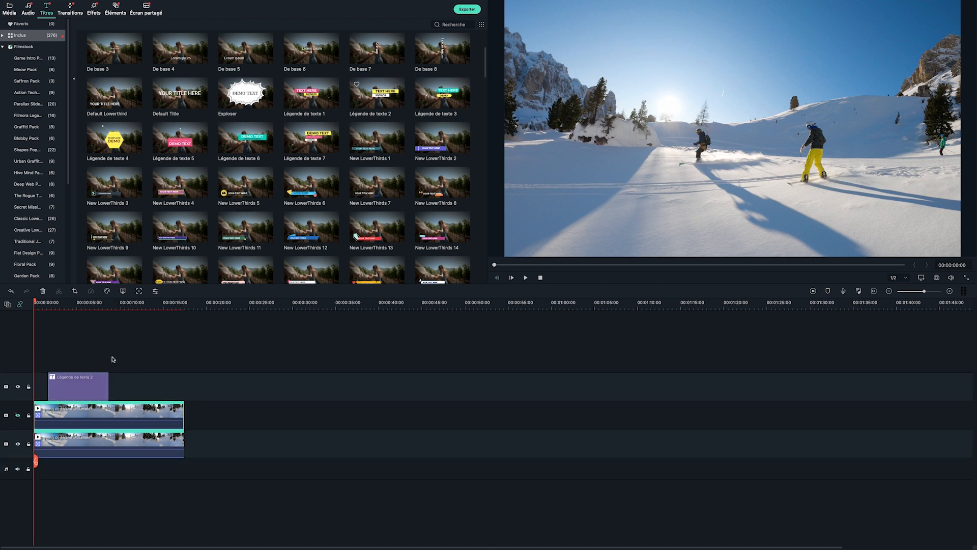
Replace the title's main text with the snowboarder's name and its date line with "Snowboardeur"
left_click(70, 304)
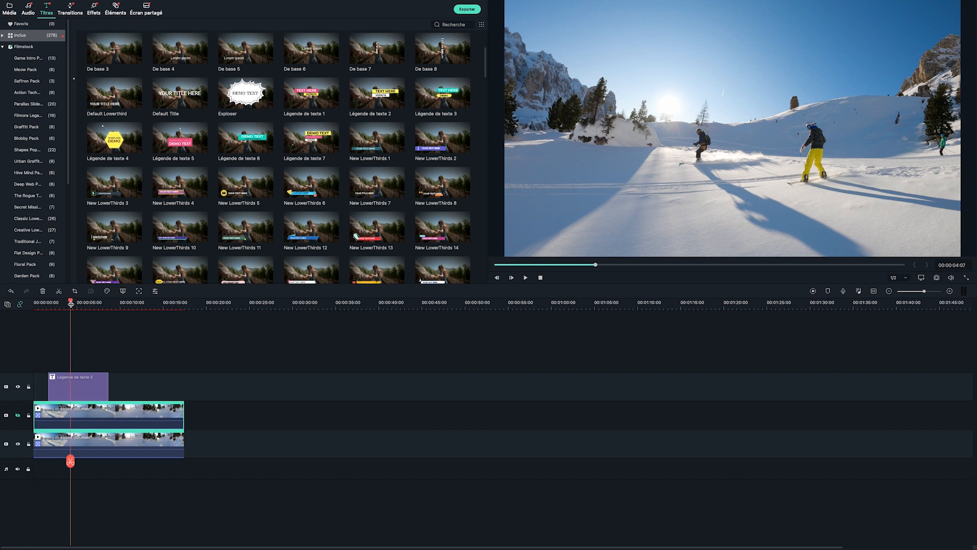
double_click(69, 392)
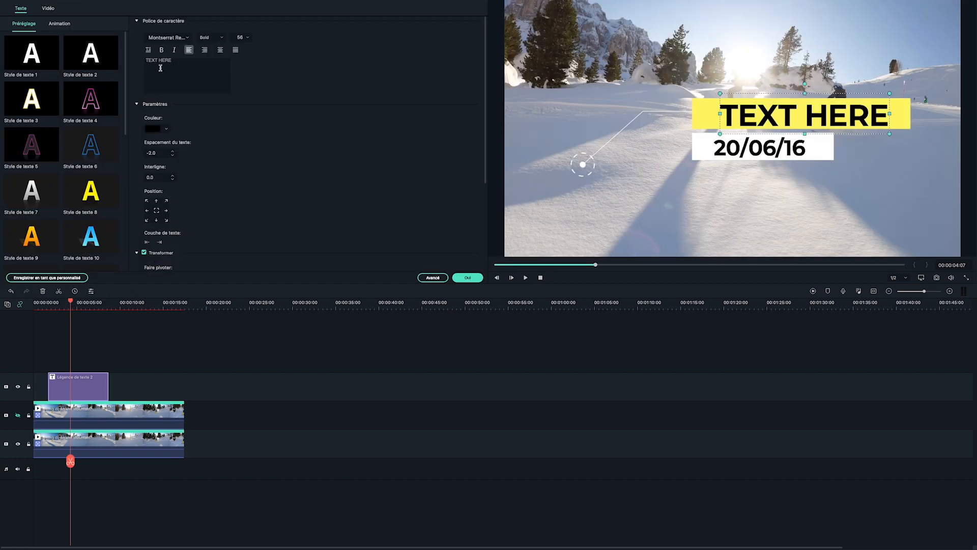
triple_click(160, 67)
type("Alex K.")
left_click(782, 148)
triple_click(184, 65)
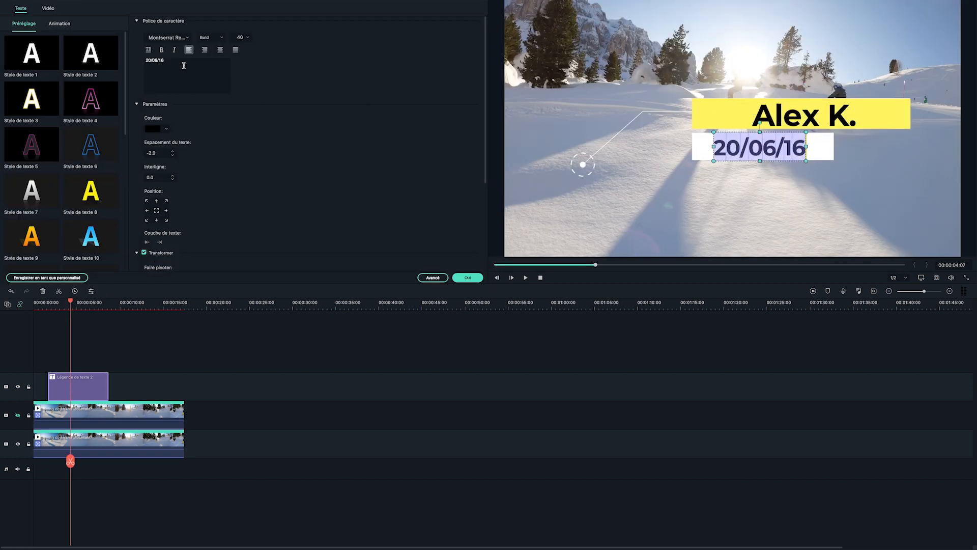
type("Snowboardeur")
Shrink and move the title callout beside the snowboarder in yellow, fitting both text lines onto their yellow and white bars
left_click_drag(786, 148, 804, 149)
left_click_drag(832, 122, 863, 111)
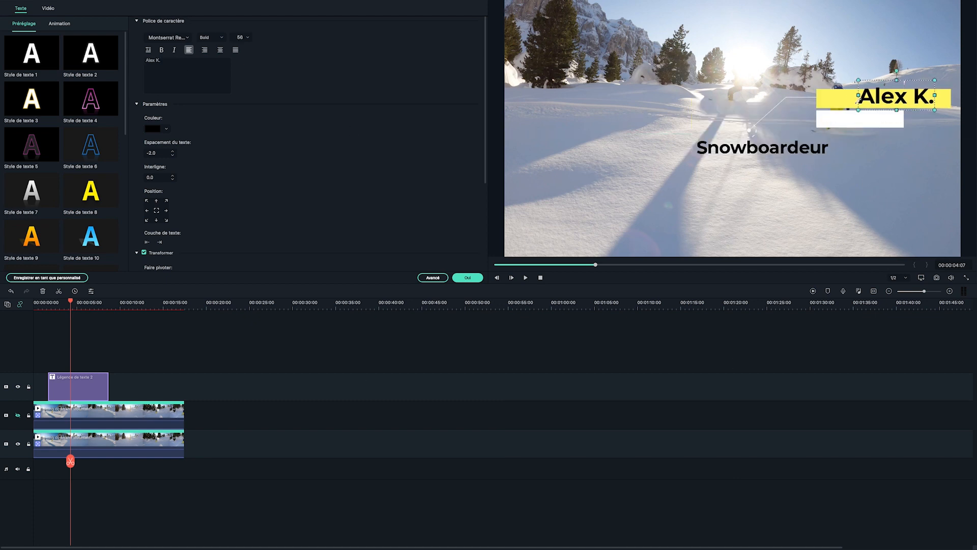
left_click_drag(899, 99, 882, 99)
left_click_drag(763, 147, 819, 127)
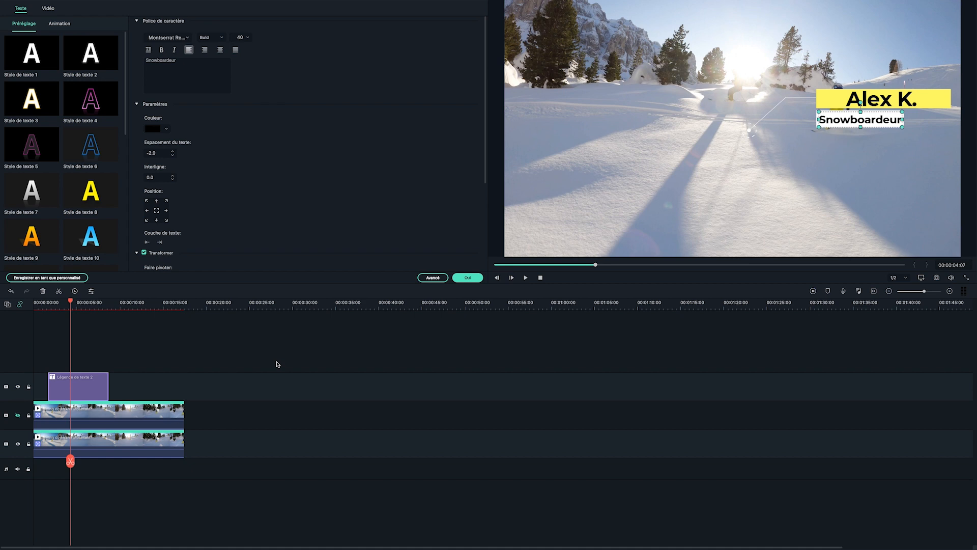
Link the Légende de texte 2 title to the lower clip's motion tracking
left_click(142, 442)
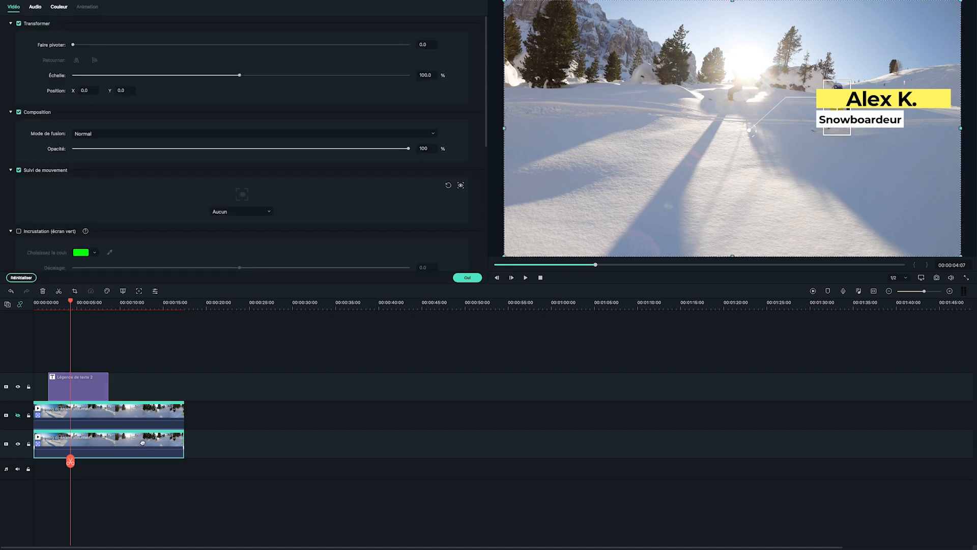
left_click(252, 212)
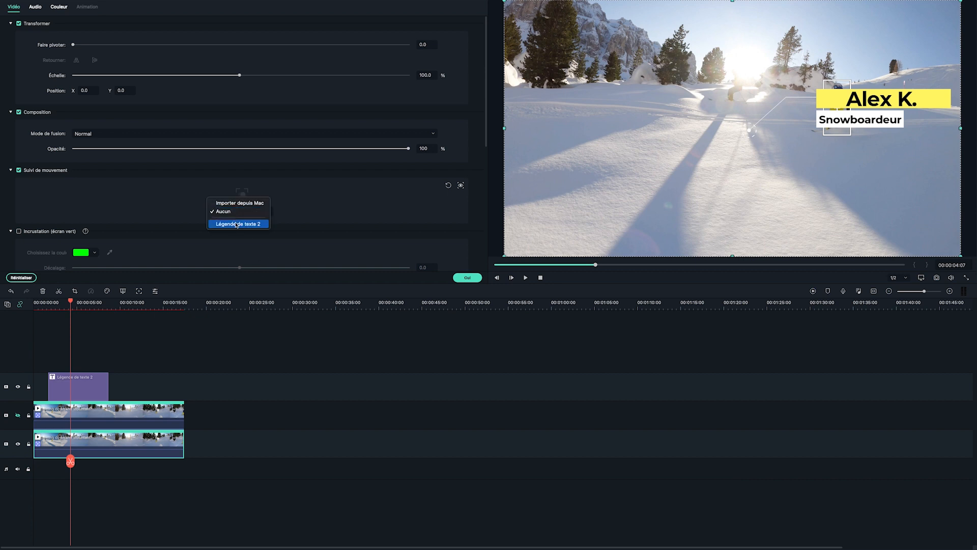
left_click(236, 225)
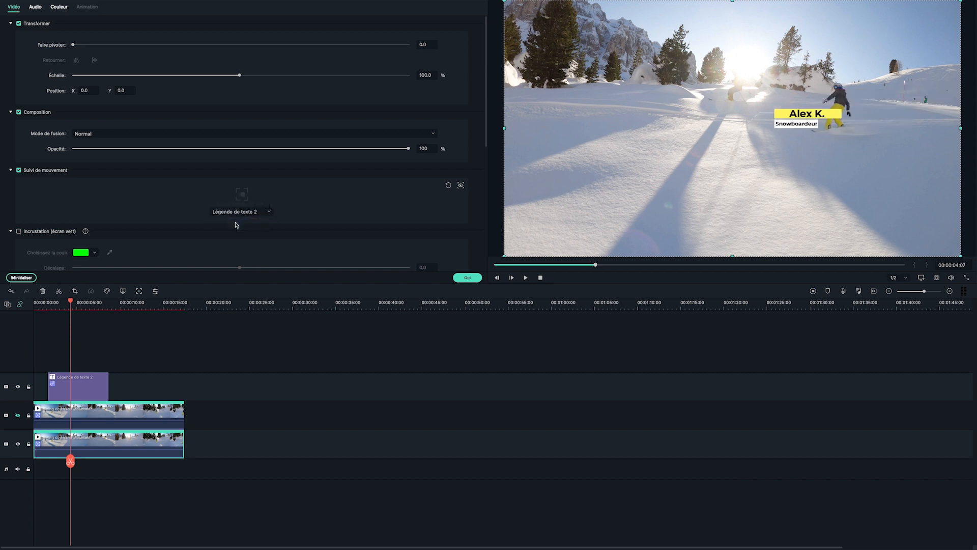
Reposition the linked title's bars and text lines just above and beside the snowboarder at about 5 seconds
left_click(82, 302)
double_click(743, 126)
left_click_drag(742, 126, 883, 95)
left_click_drag(760, 136, 882, 109)
key("End")
left_click(81, 306)
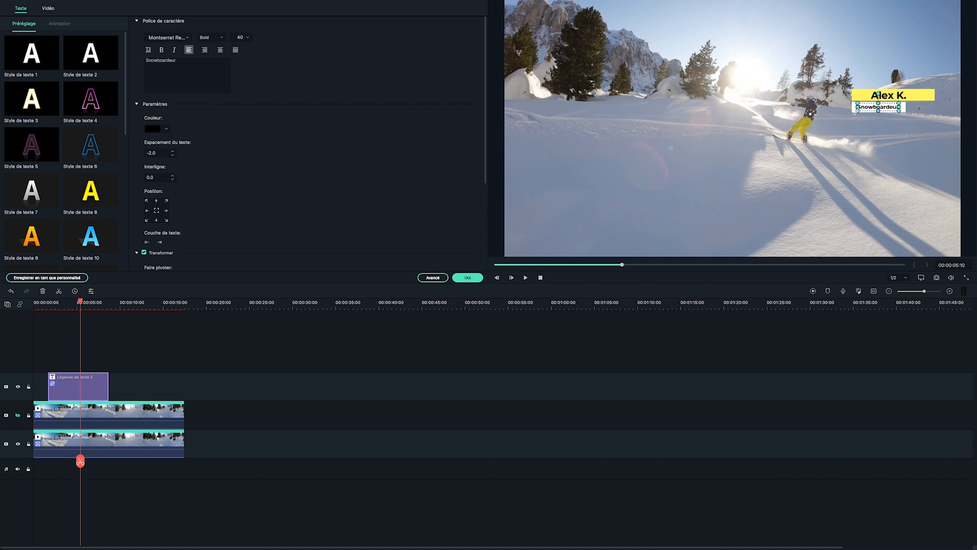
Add the Légende de texte 1 title on a new track above Légende de texte 2, starting at the beginning of the timeline
left_click(876, 95)
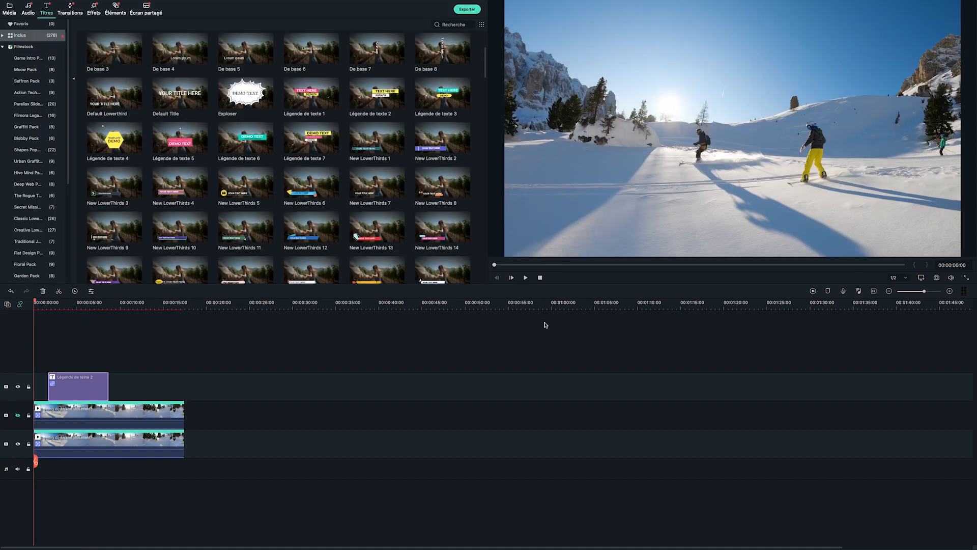
left_click_drag(320, 100, 71, 341)
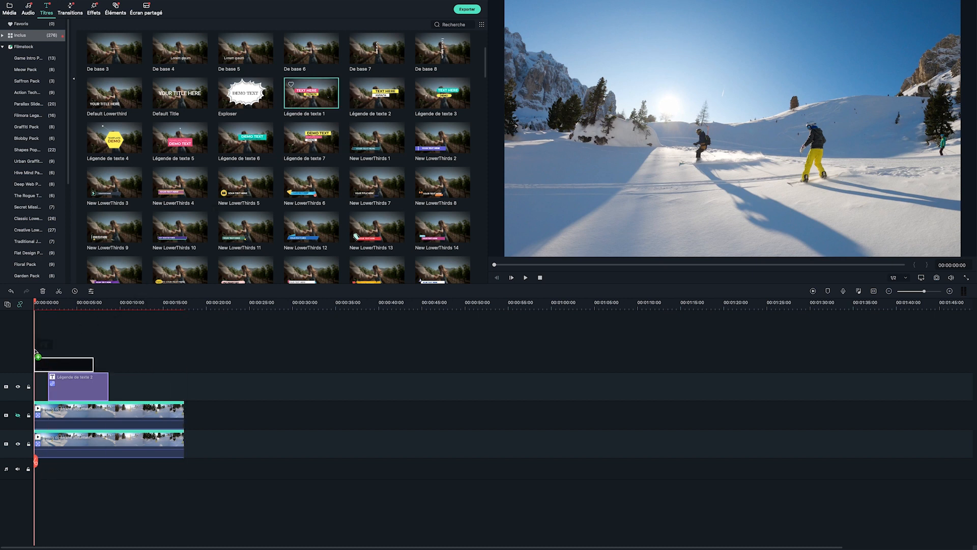
left_click_drag(35, 351, 35, 350)
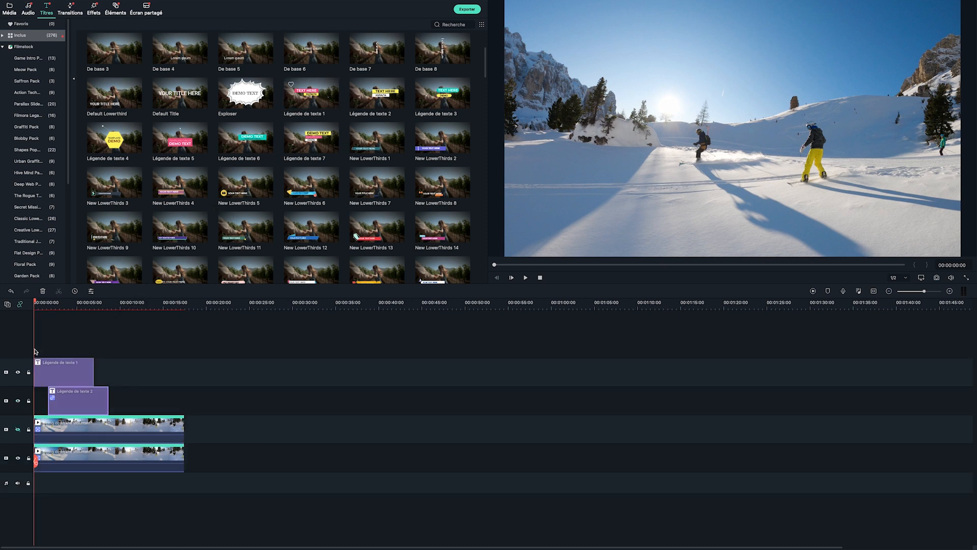
Replace the Légende de texte 1 title's main text with the skier's name and its date line with "Skieur"
double_click(54, 374)
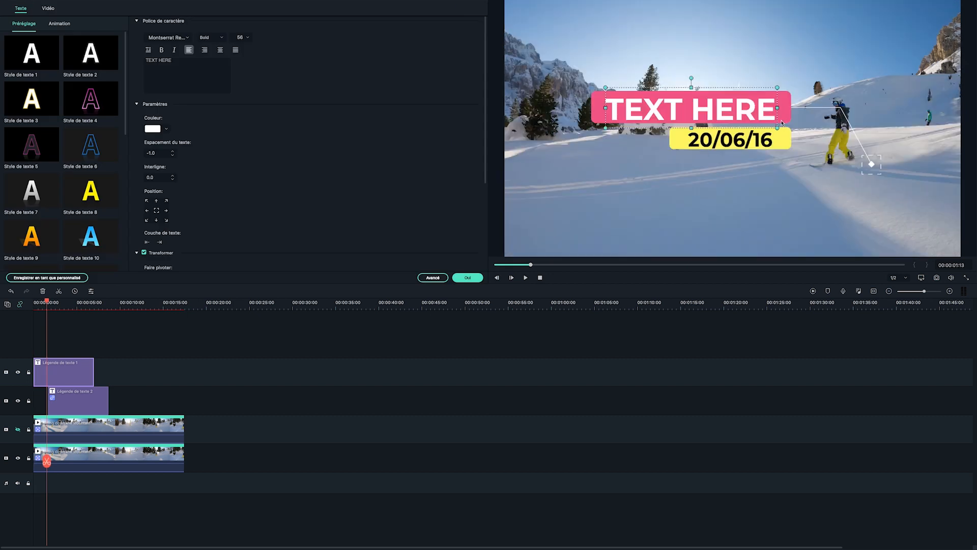
left_click_drag(172, 60, 146, 60)
key("BackSpace")
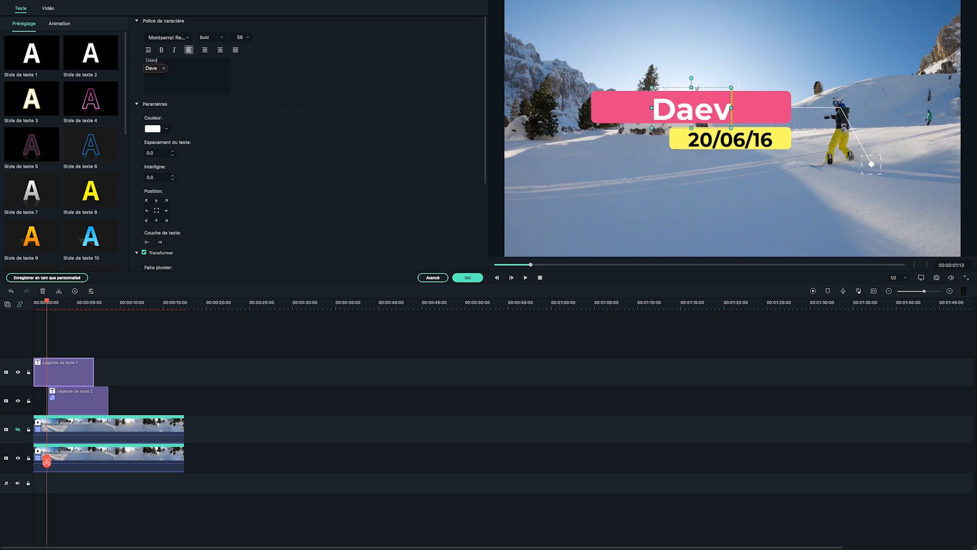
type("Dave A.")
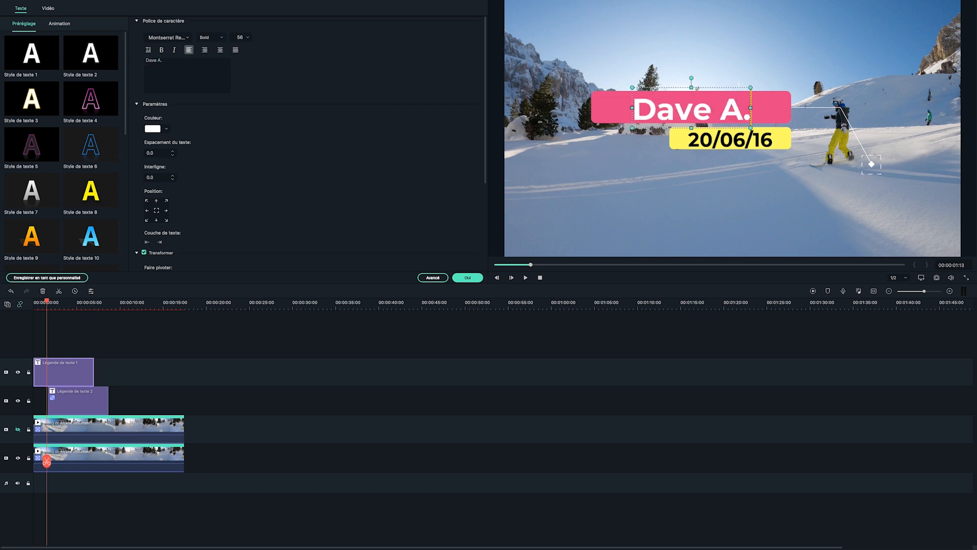
key("ctrl+a")
type("Skieur")
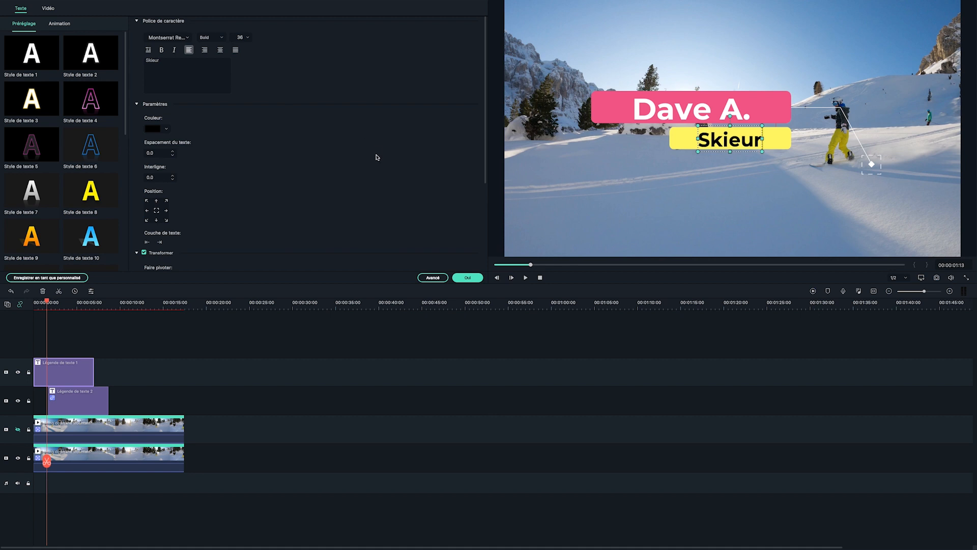
Link Légende de texte 1 to the upper clip's motion tracking, then slightly shrink its bars and move them with both texts above and beside the skier
left_click(119, 433)
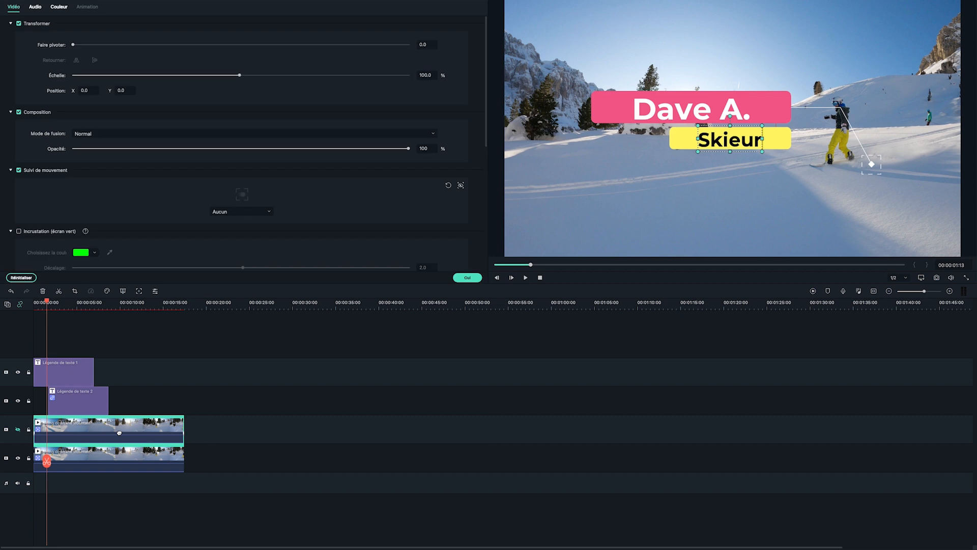
left_click(238, 224)
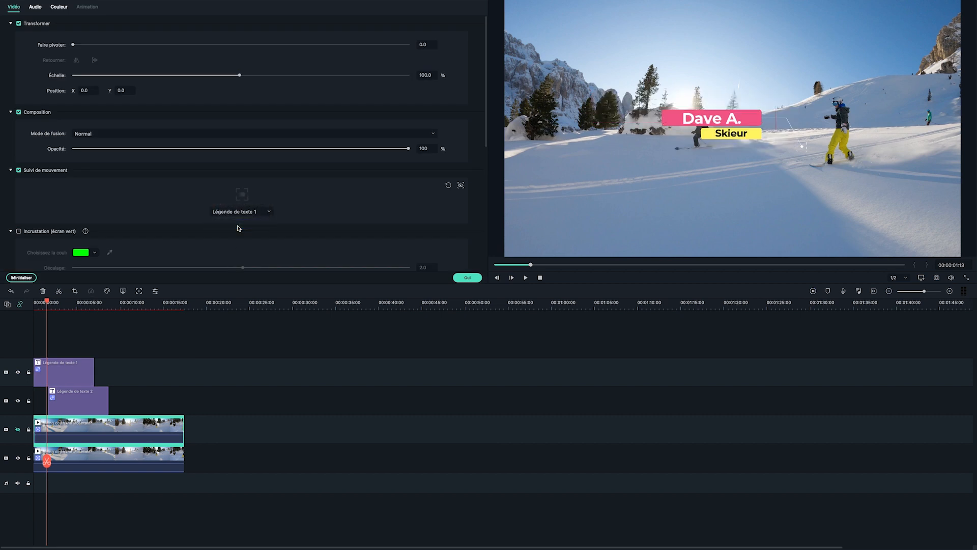
left_click(760, 117)
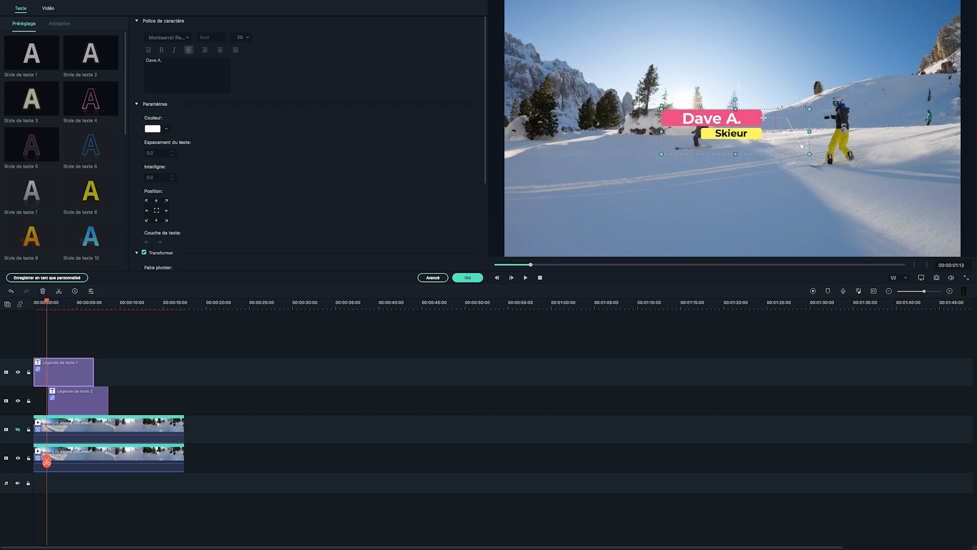
left_click_drag(758, 117, 658, 99)
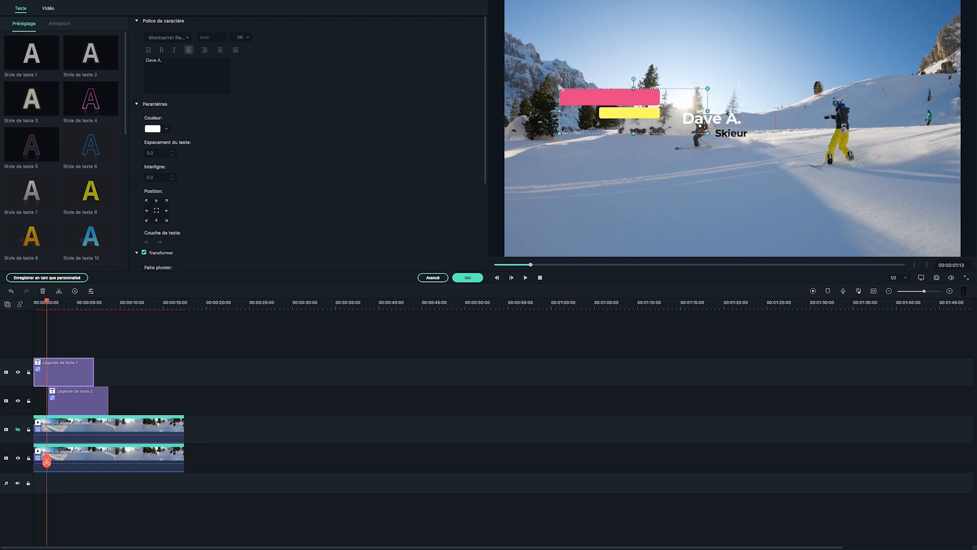
left_click_drag(571, 89, 573, 91)
left_click_drag(731, 120, 620, 114)
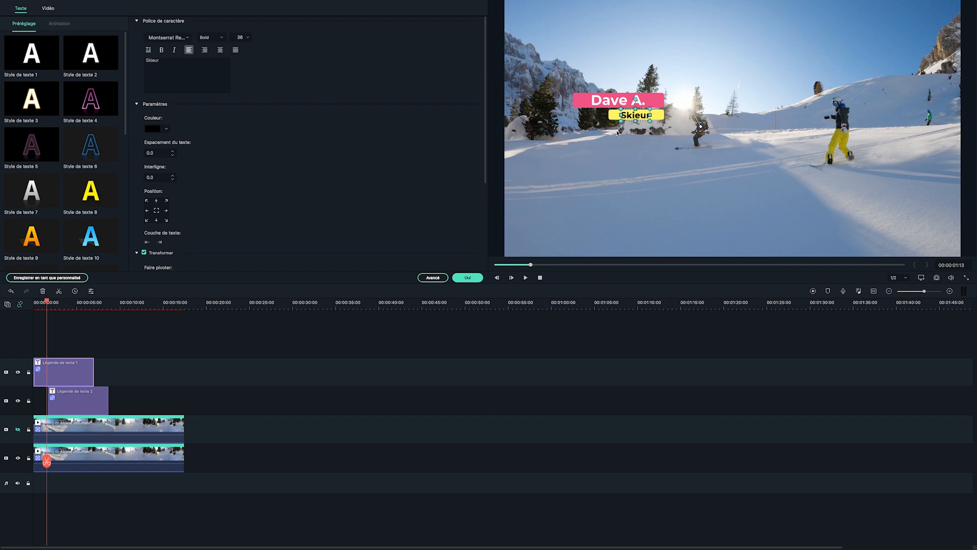
Play the sequence from the start to check that both title callouts follow the skier and the snowboarder
left_click(540, 278)
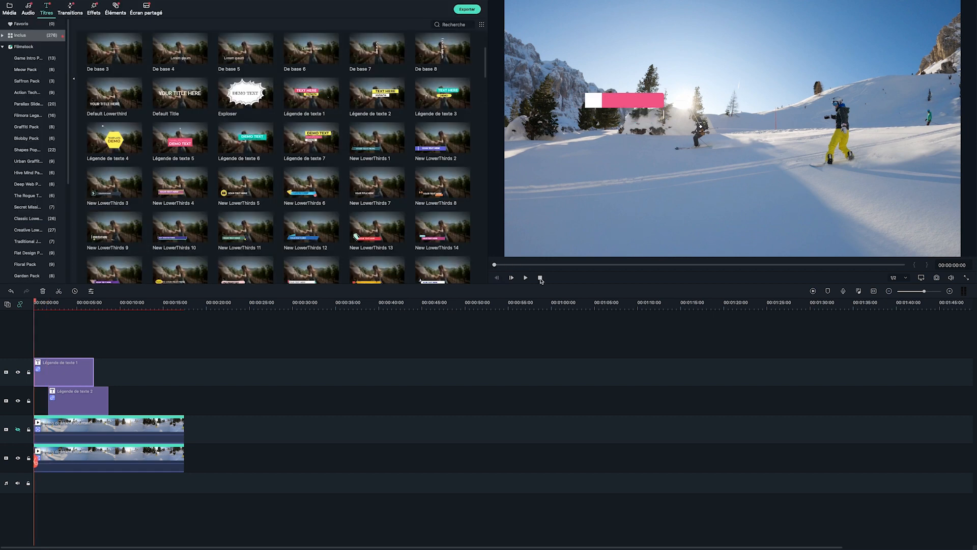
left_click(526, 278)
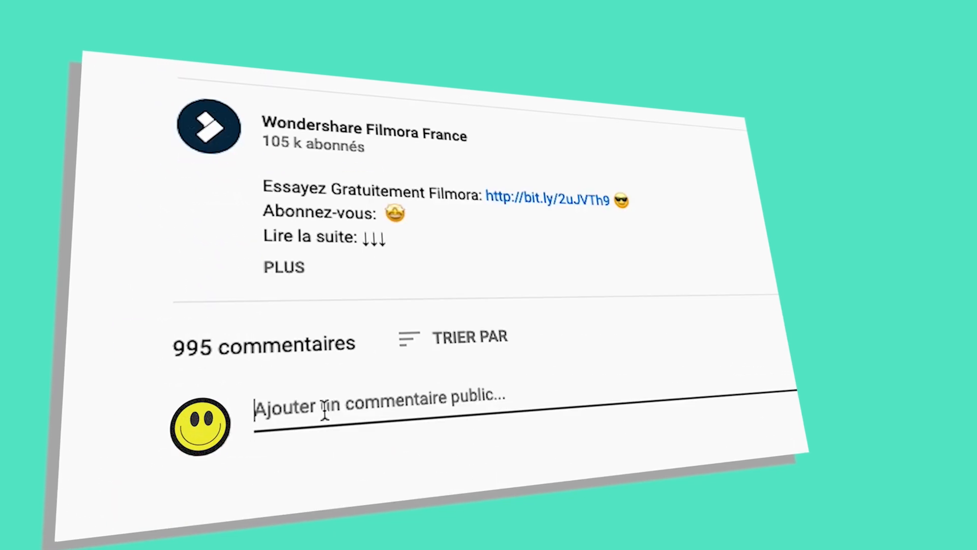
type("Filmora")
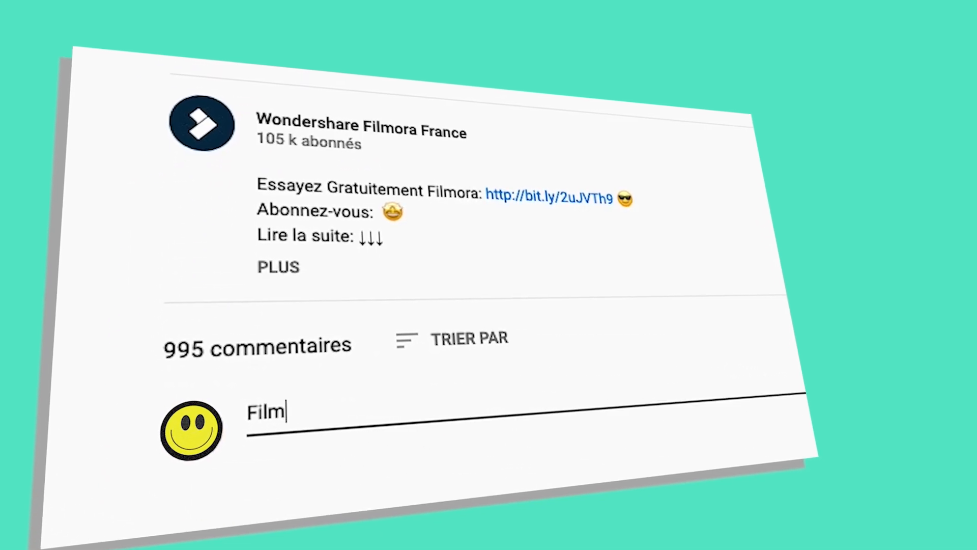